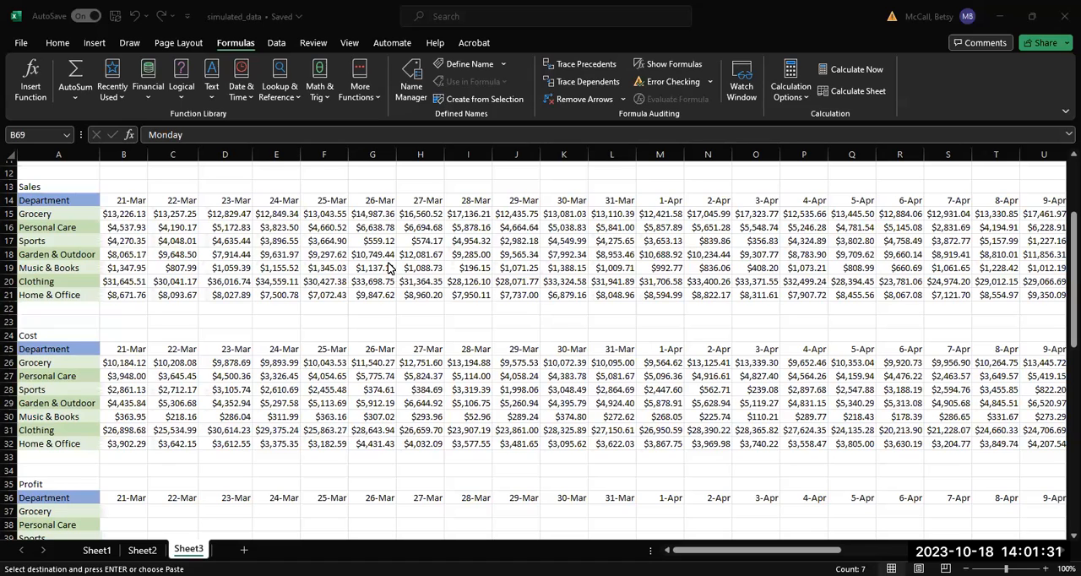
Begin an AVERAGE formula in B48, the Monday Grocery cell of the weekday Sales table.
drag(1063, 275, 1062, 473)
double_click(178, 297)
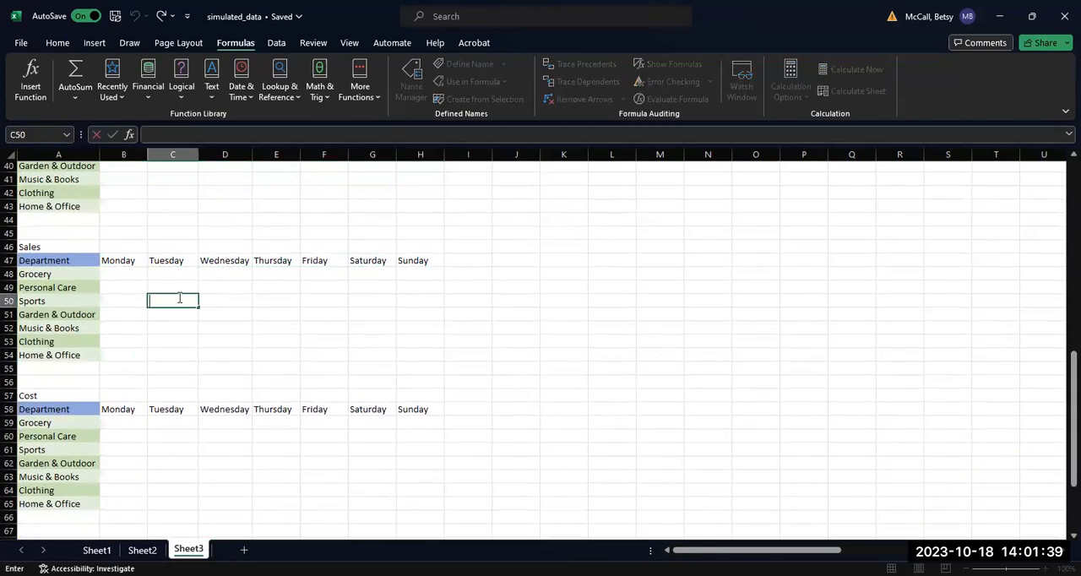
click(114, 273)
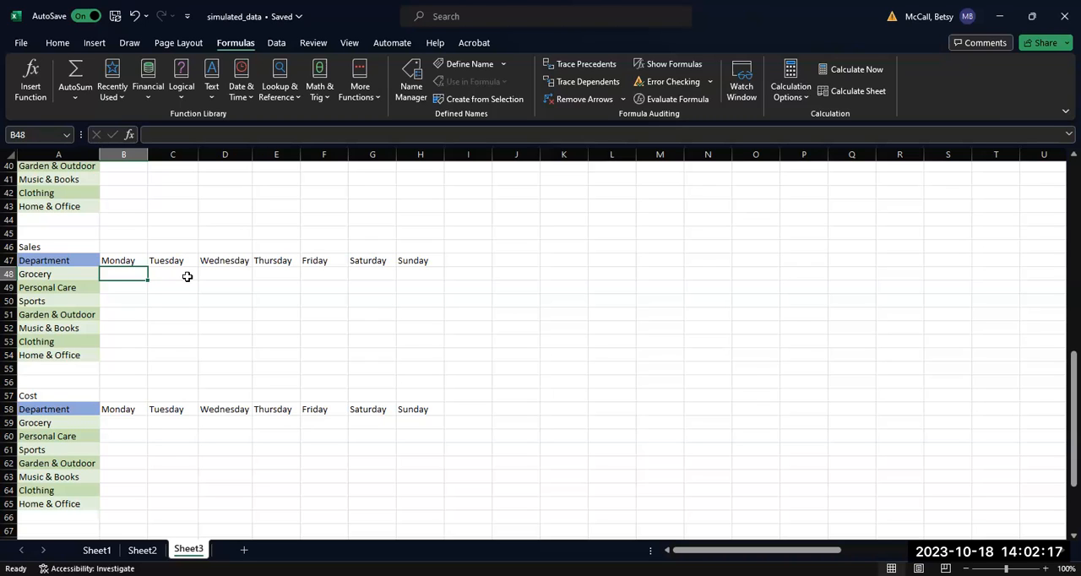
text(=)
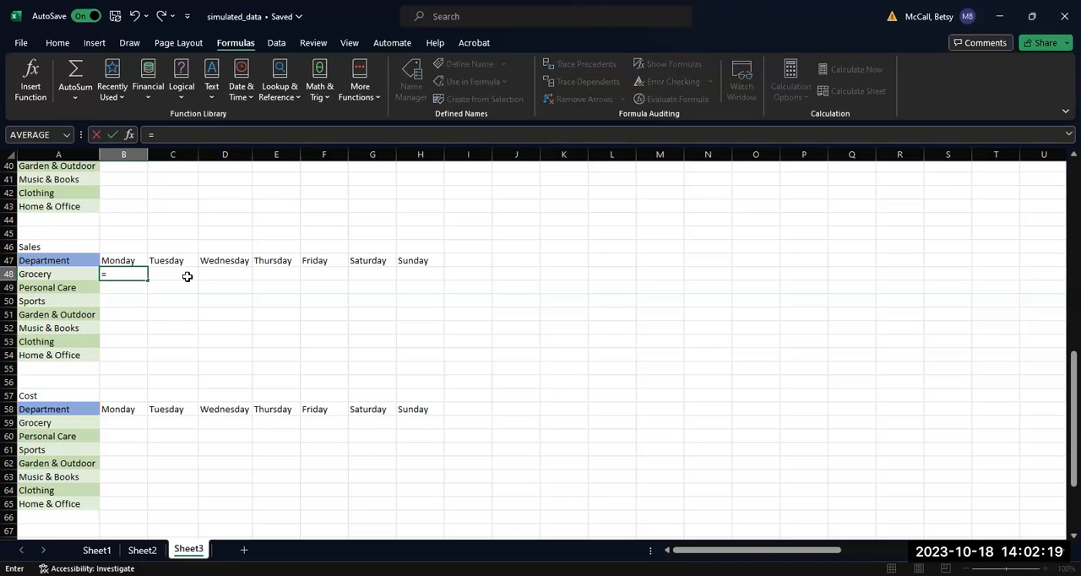
text(AVERAGE)
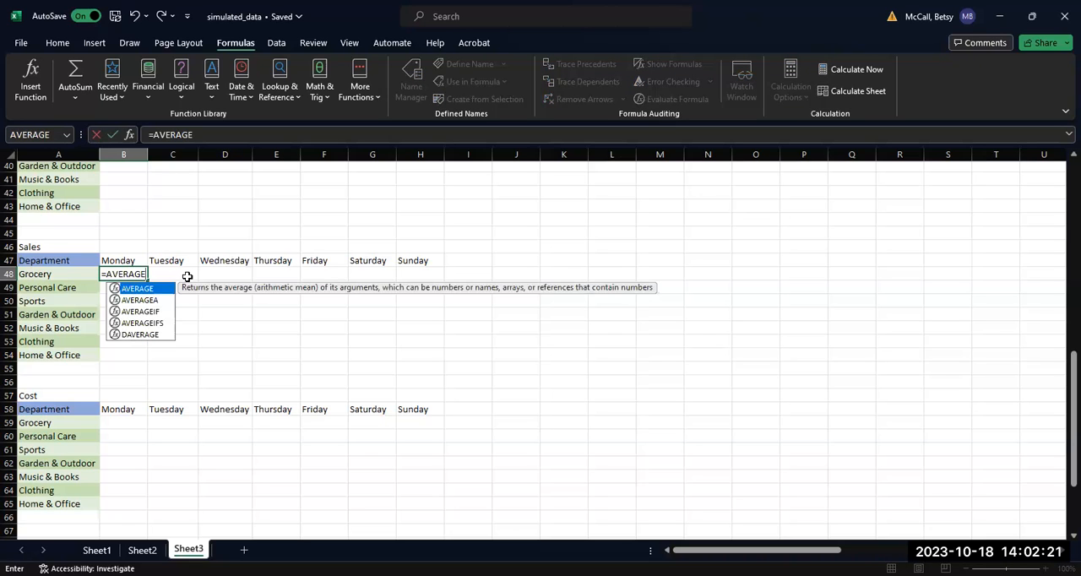
text(()
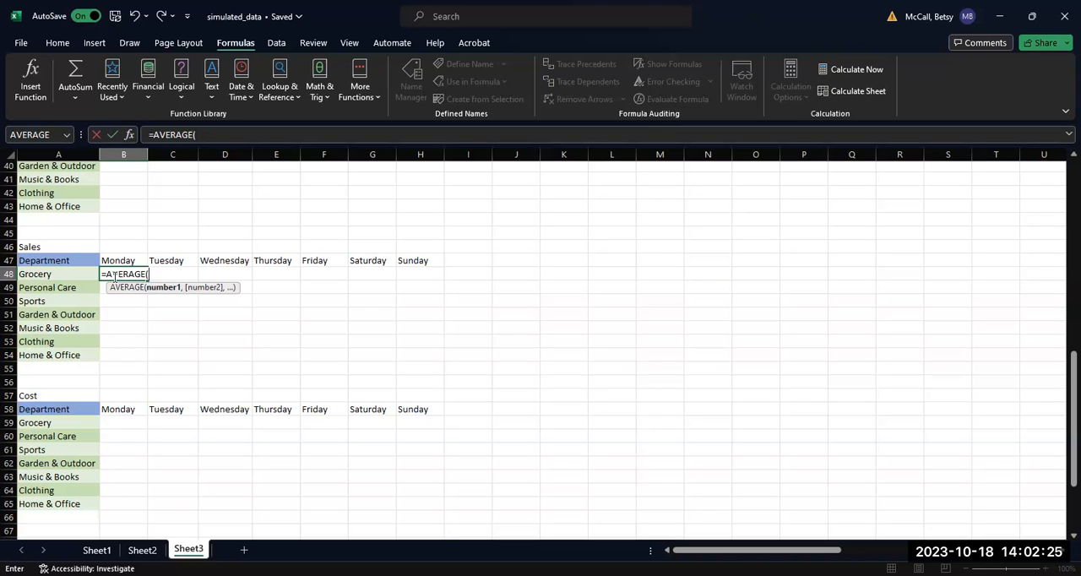
drag(1063, 395, 1063, 294)
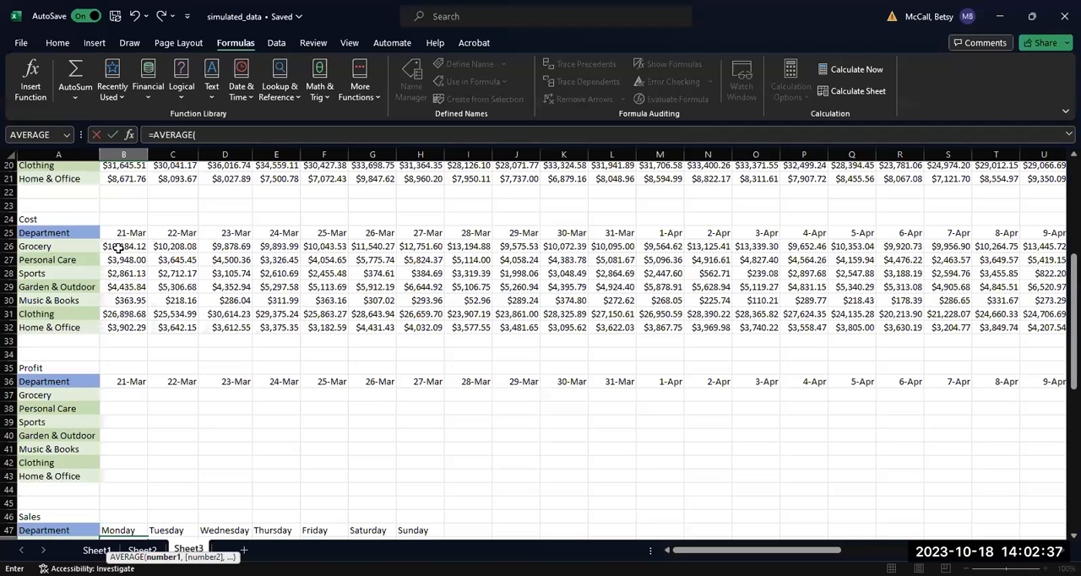
click(118, 247)
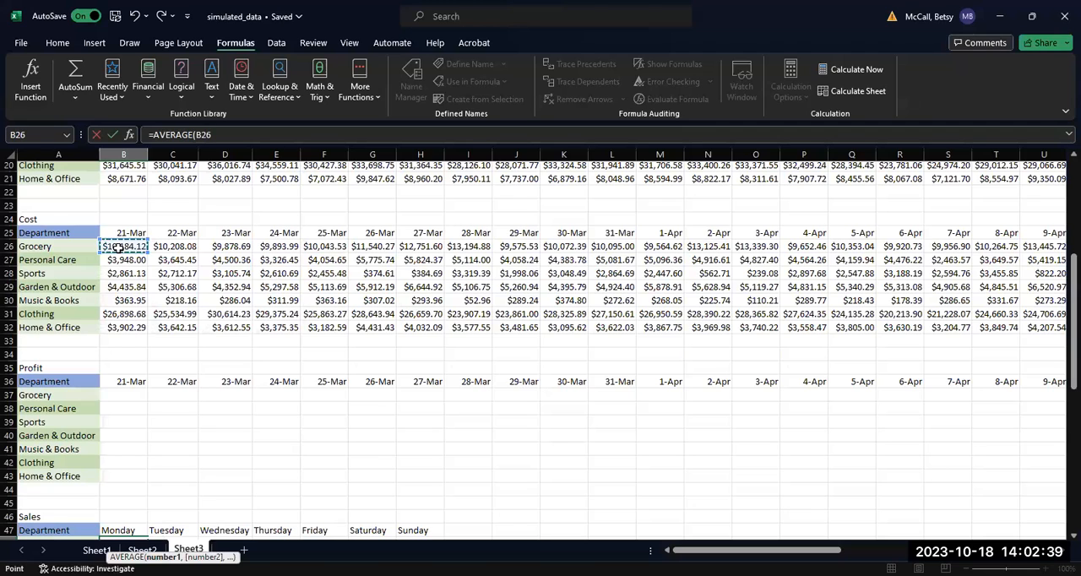
text(,)
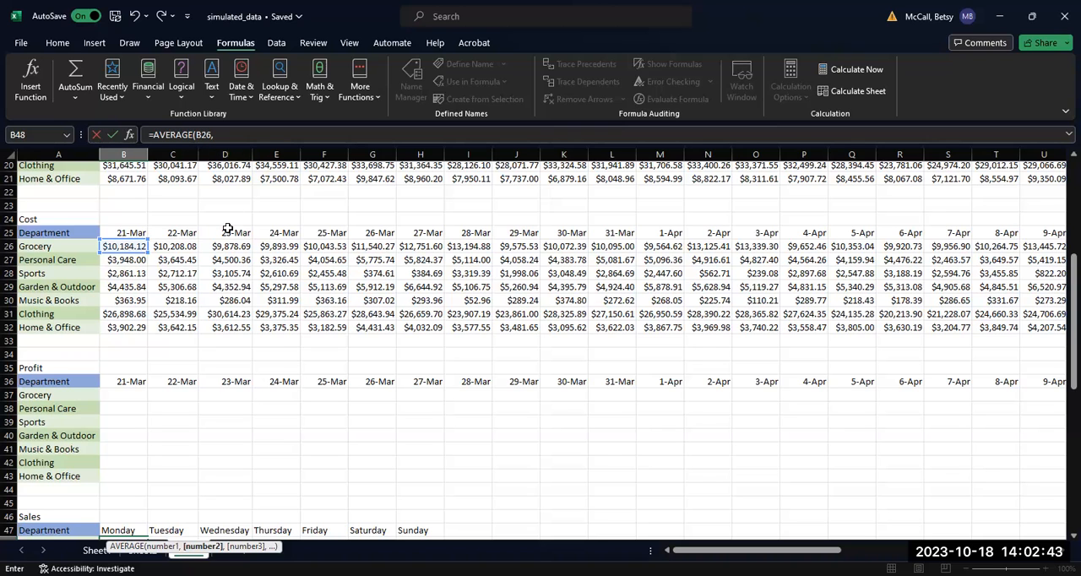
drag(1063, 372, 1060, 324)
click(470, 302)
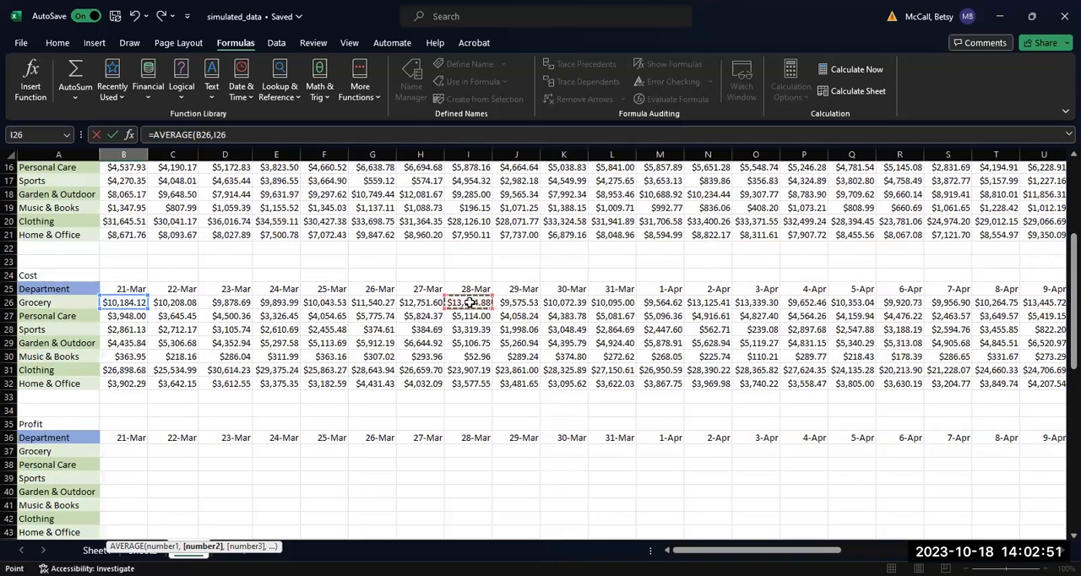
text(,)
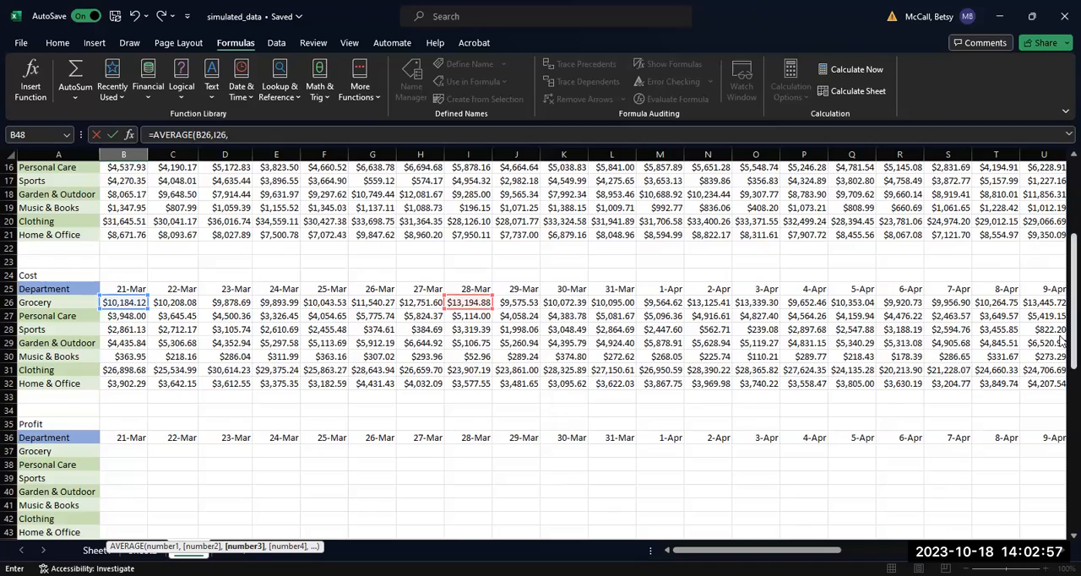
drag(1062, 341, 1062, 241)
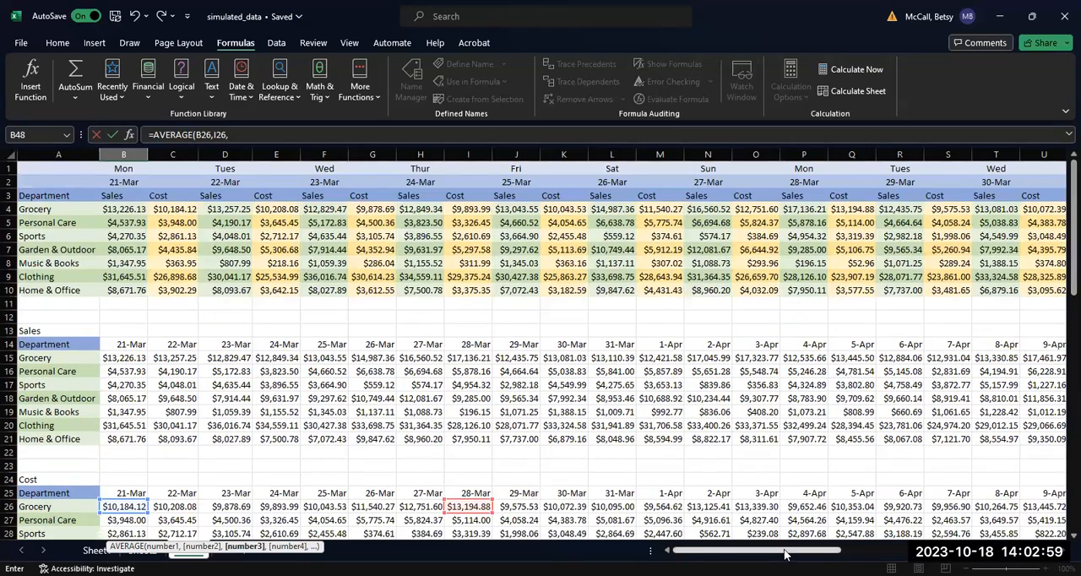
mouse_move(785, 554)
mouse_down()
mouse_move(886, 549)
mouse_move(781, 549)
mouse_up()
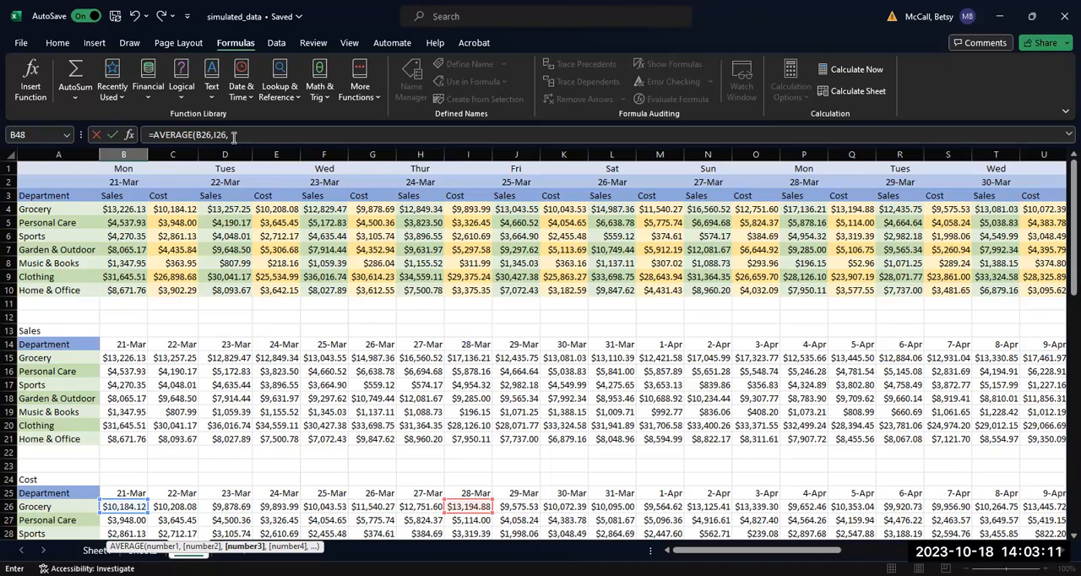
drag(232, 137, 195, 136)
key(BackSpace)
Complete the B48 formula with the Grocery sales of 21-Mar, 28-Mar and 4-Apr as =AVERAGE(B15,I15,P15).
click(135, 359)
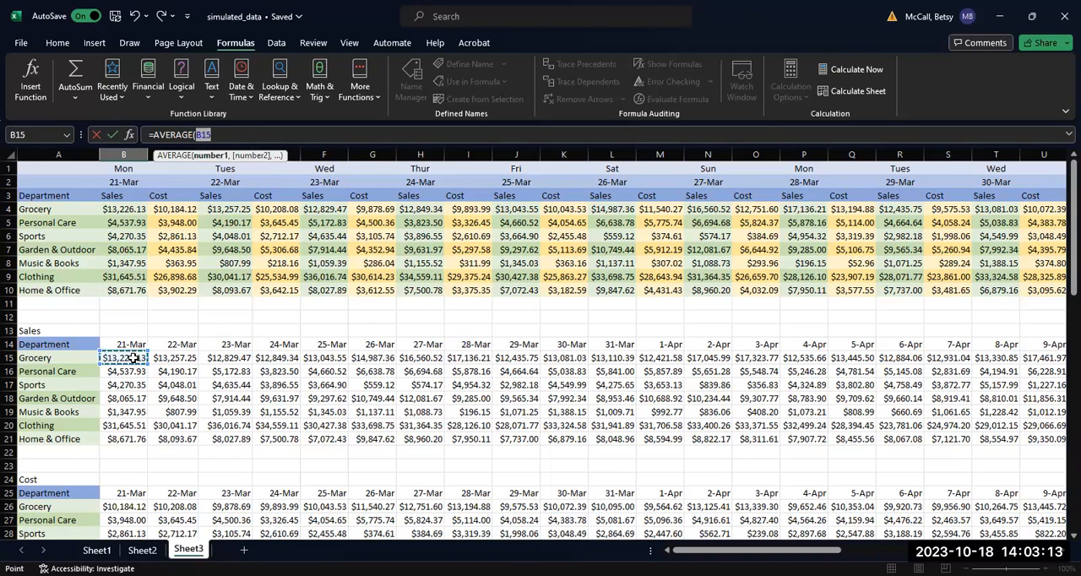
text(,)
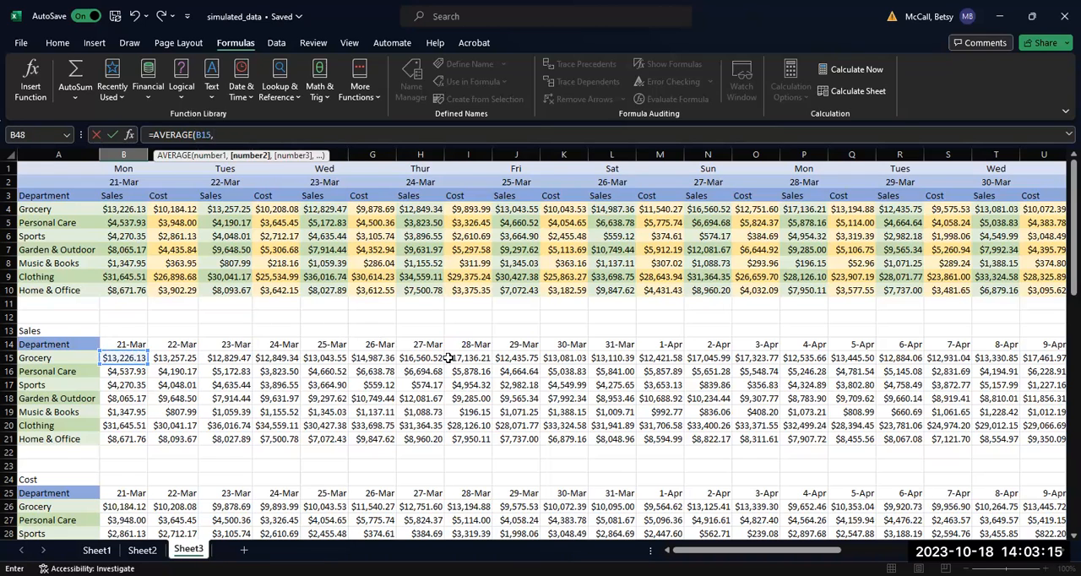
click(478, 360)
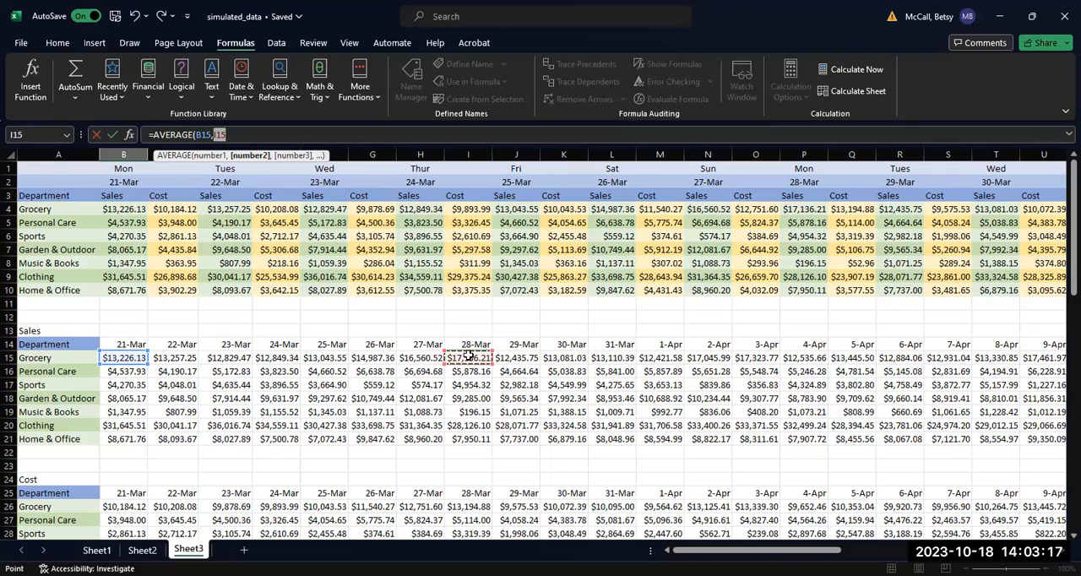
text(,)
click(794, 359)
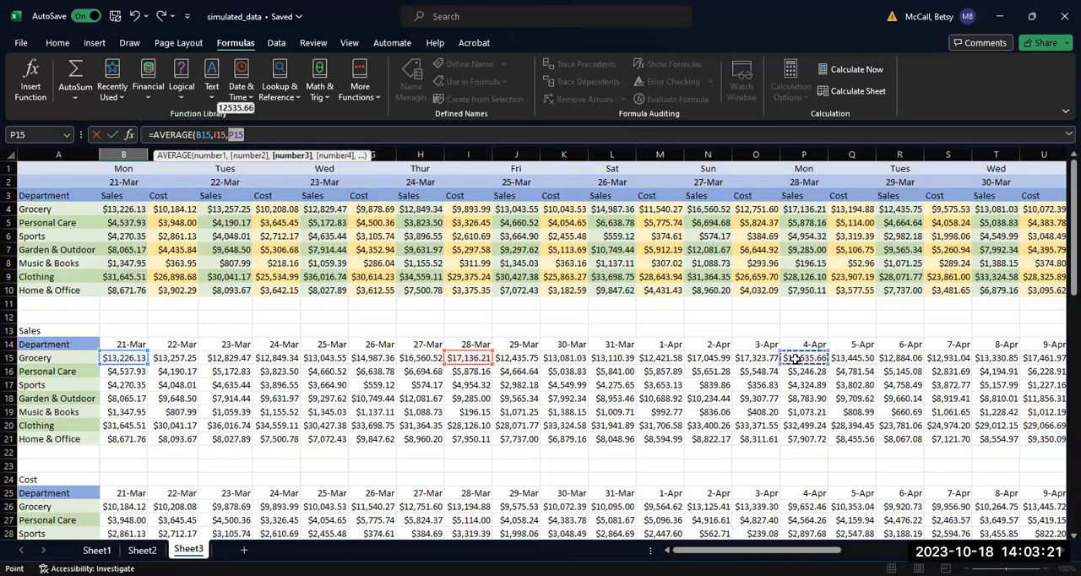
text())
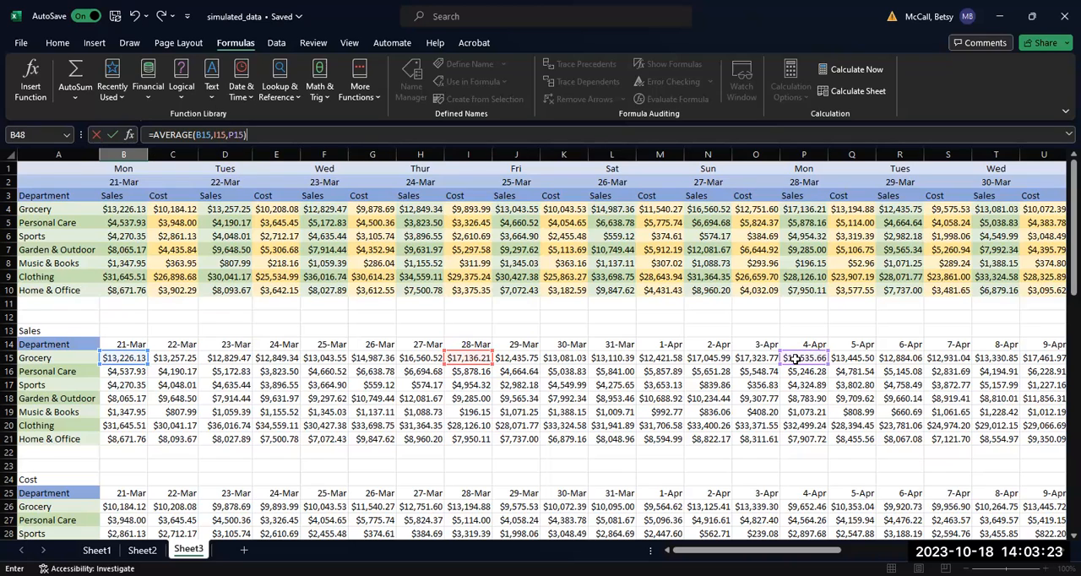
key(Return)
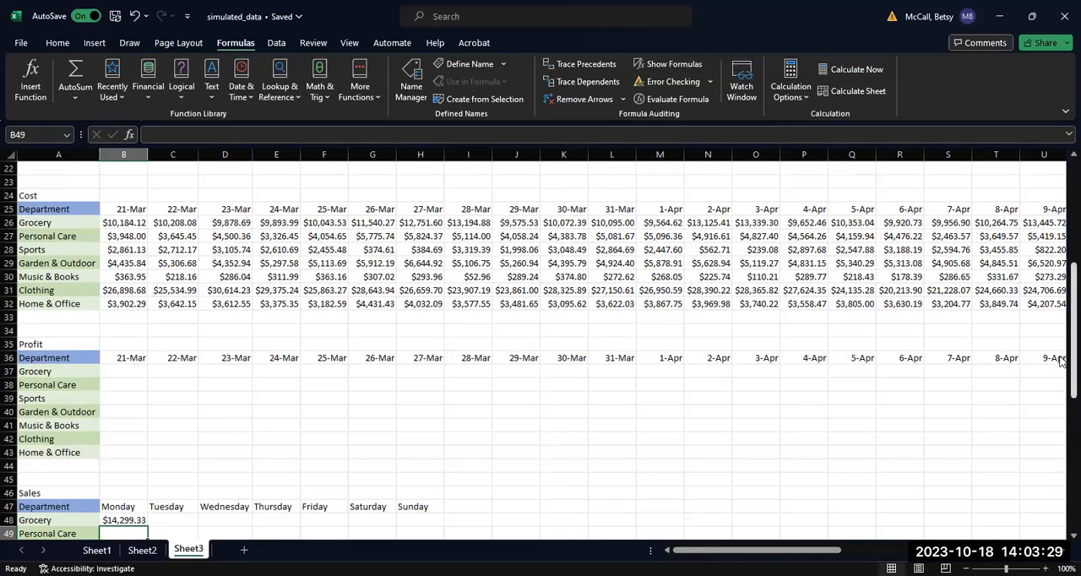
Fill the Monday Grocery average formula from B48 across to Tuesday in C48.
scroll(1061, 400, down, 3)
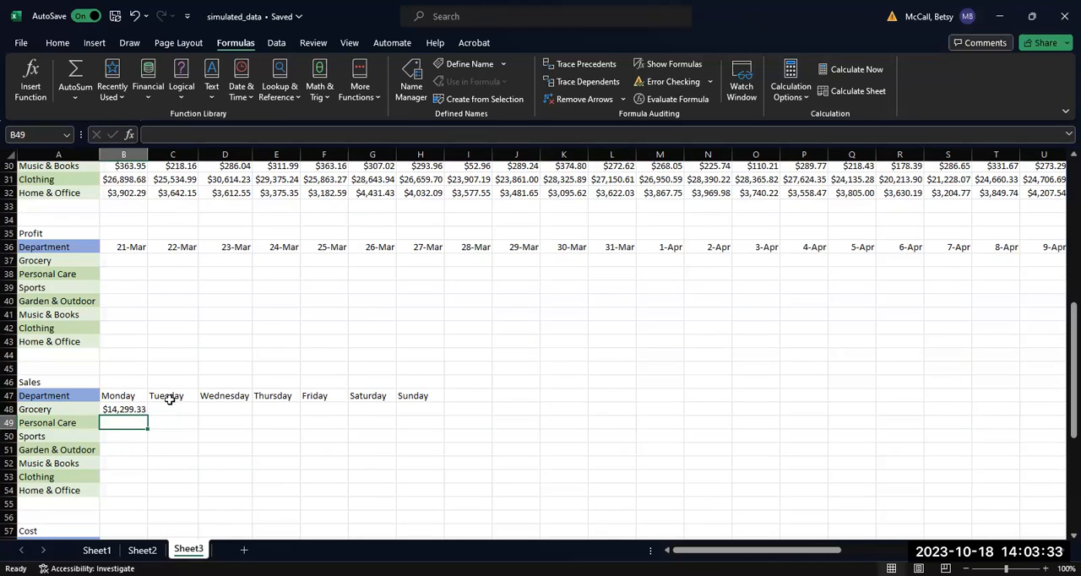
click(125, 409)
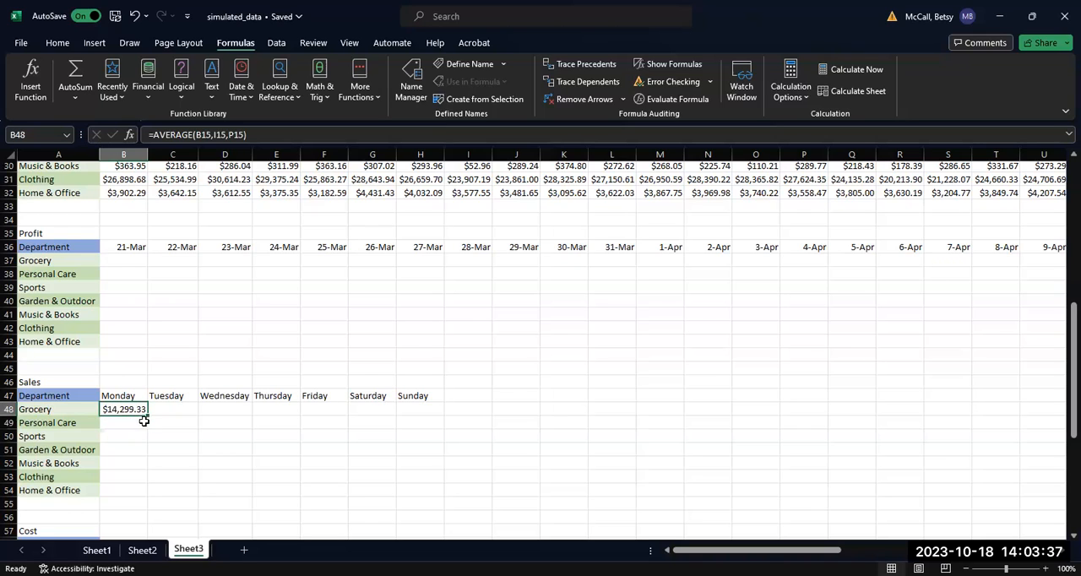
drag(147, 415, 175, 420)
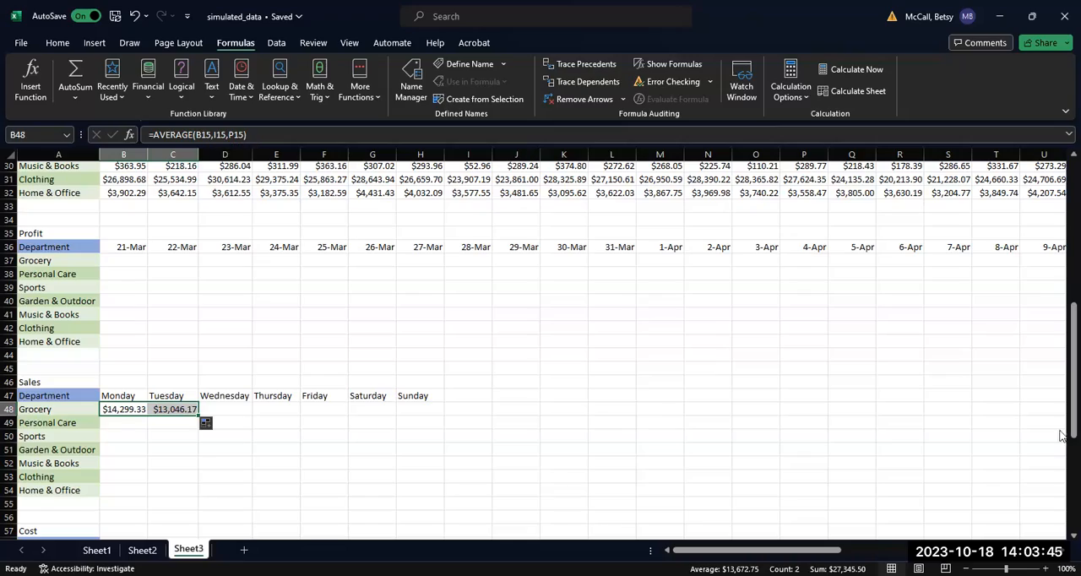
Inspect which daily Sales cells the Monday and Tuesday Grocery average formulas in B48 and C48 reference.
drag(1061, 425, 1061, 311)
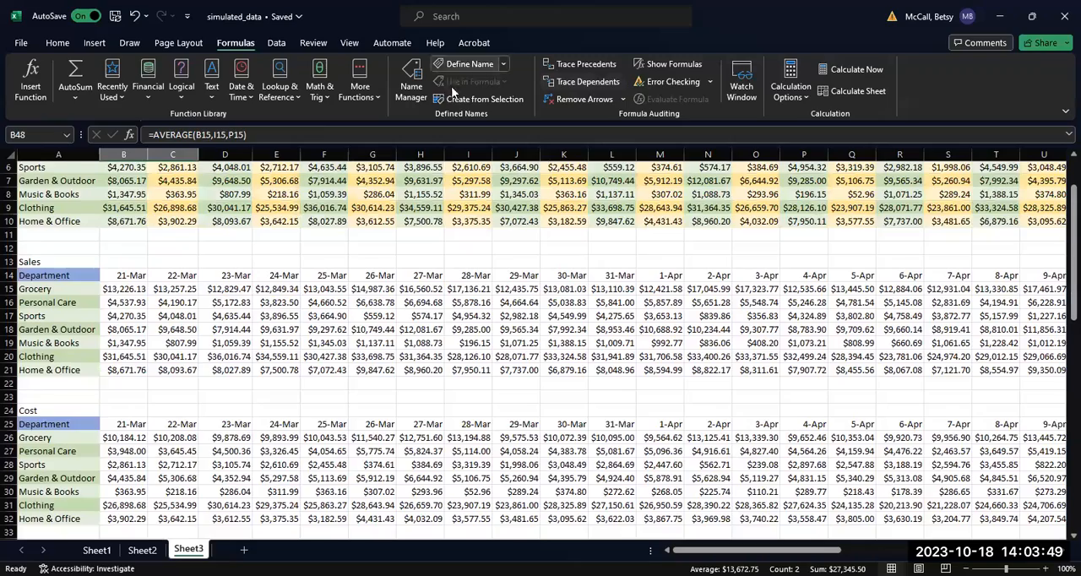
key(F2)
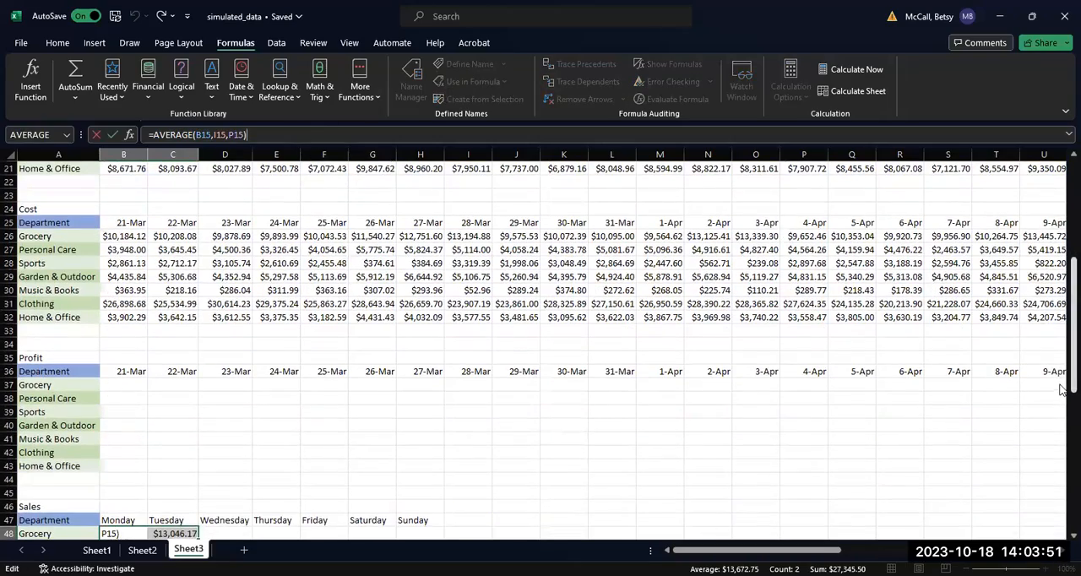
scroll(1063, 342, up, 5)
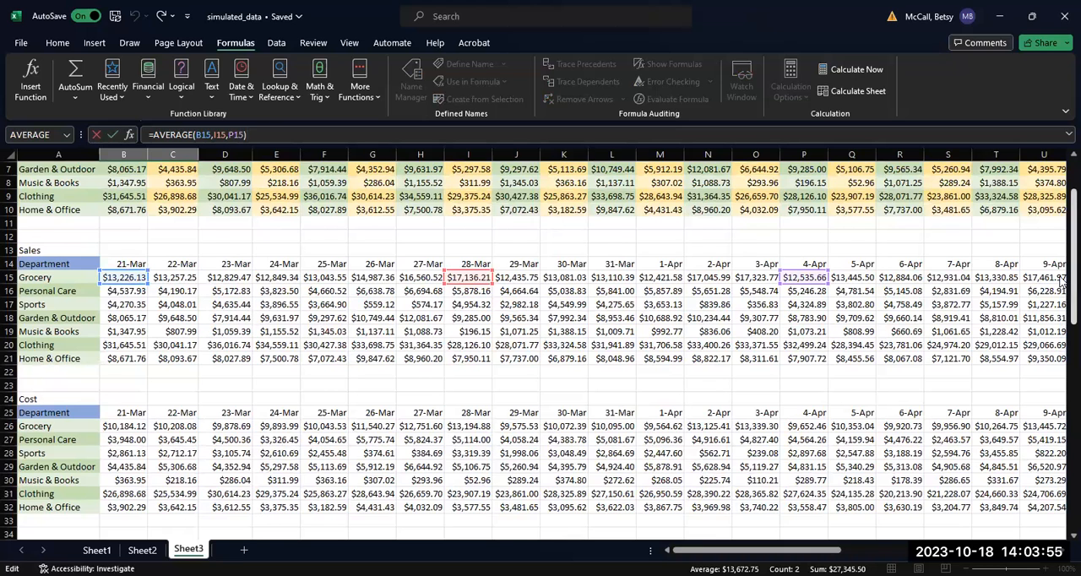
scroll(1061, 355, down, 6)
key(Tab)
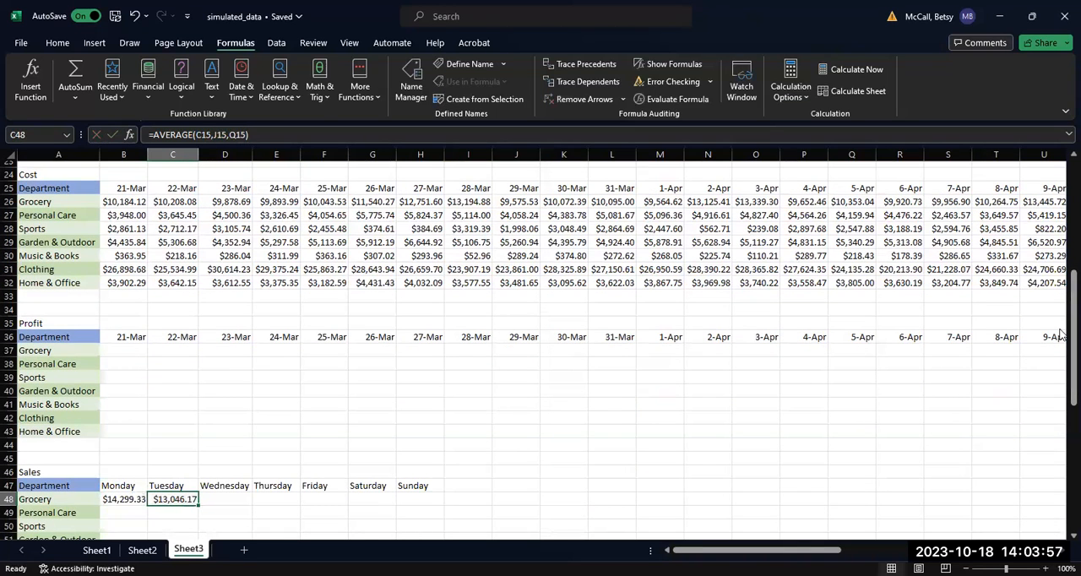
drag(1061, 330, 1068, 269)
key(F2)
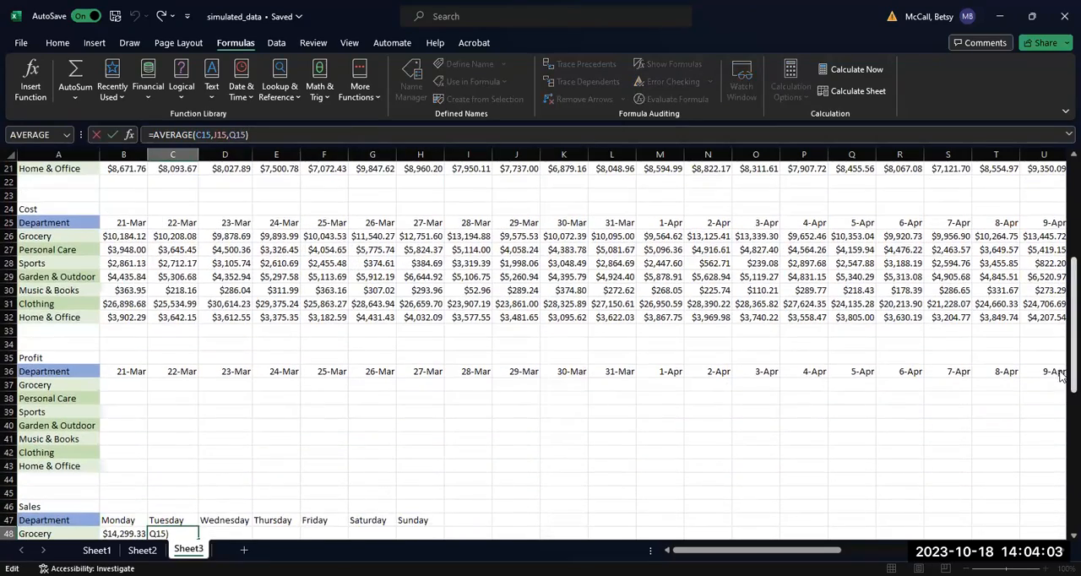
drag(1062, 377, 1062, 324)
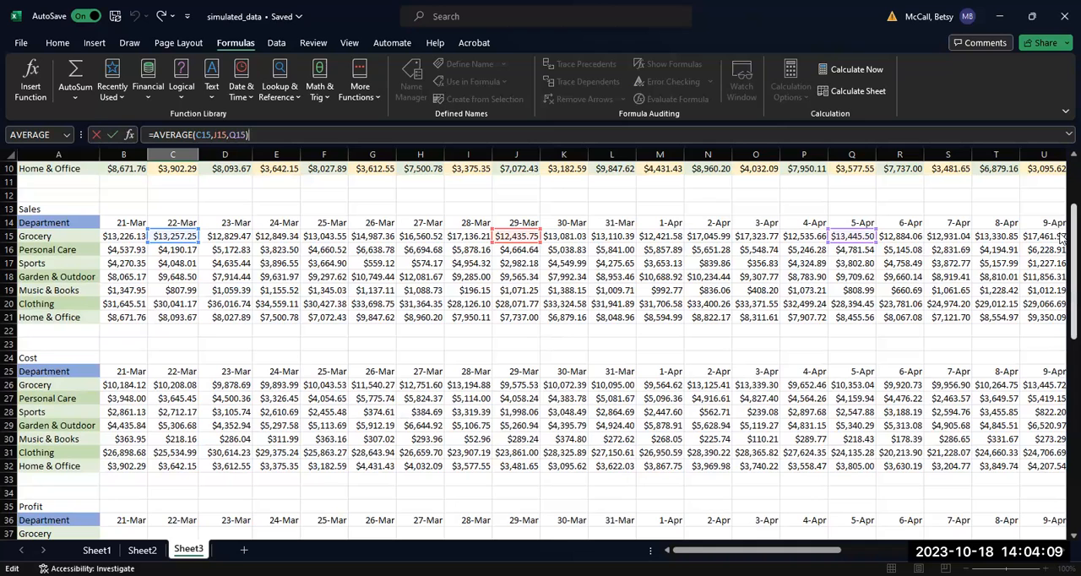
drag(1062, 239, 1062, 316)
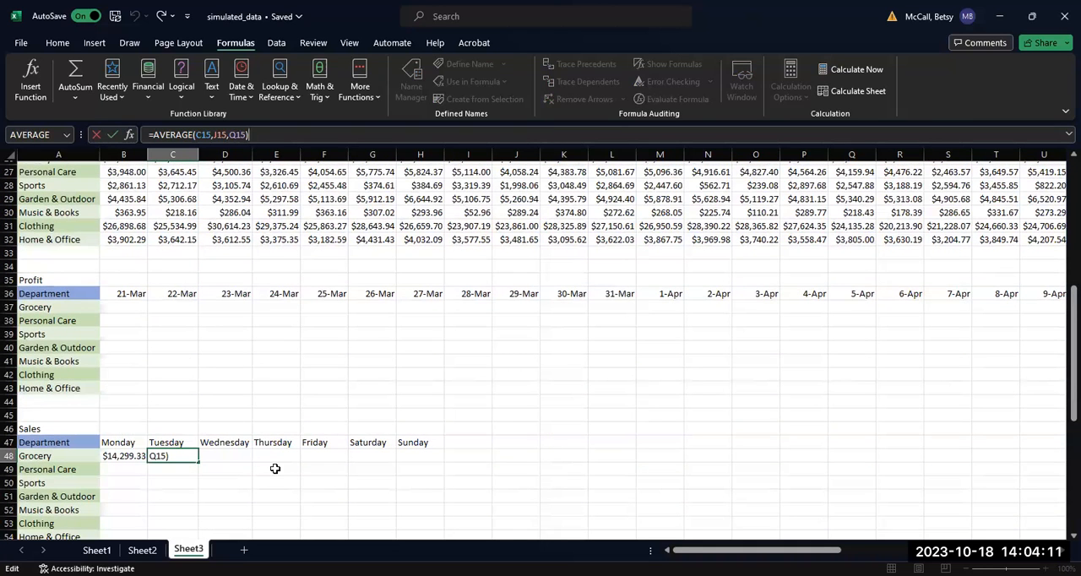
key(ctrl+Return)
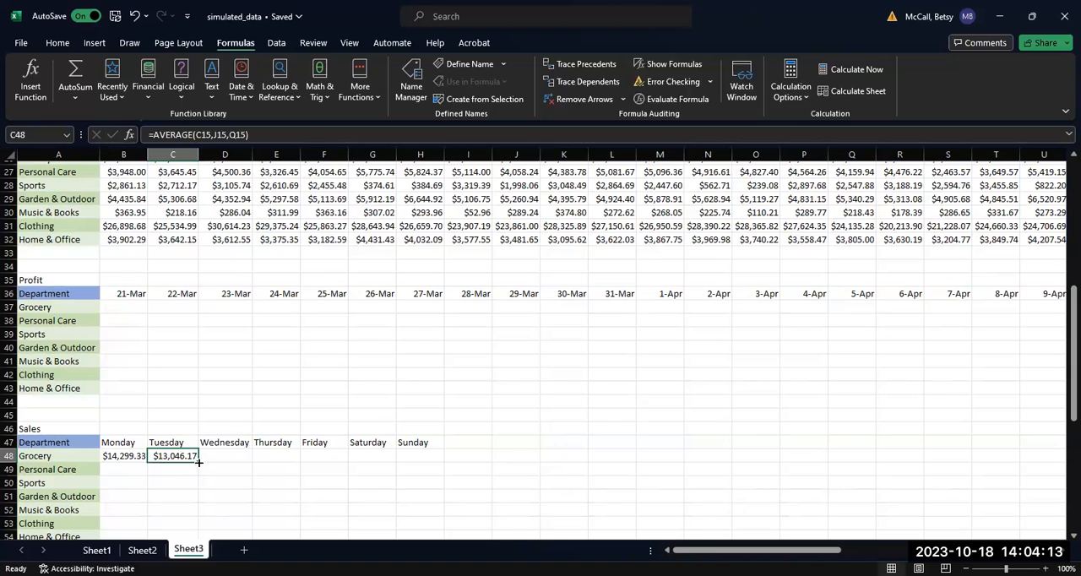
Fill the Grocery average formula from C48 across to Sunday in H48.
drag(196, 461, 430, 460)
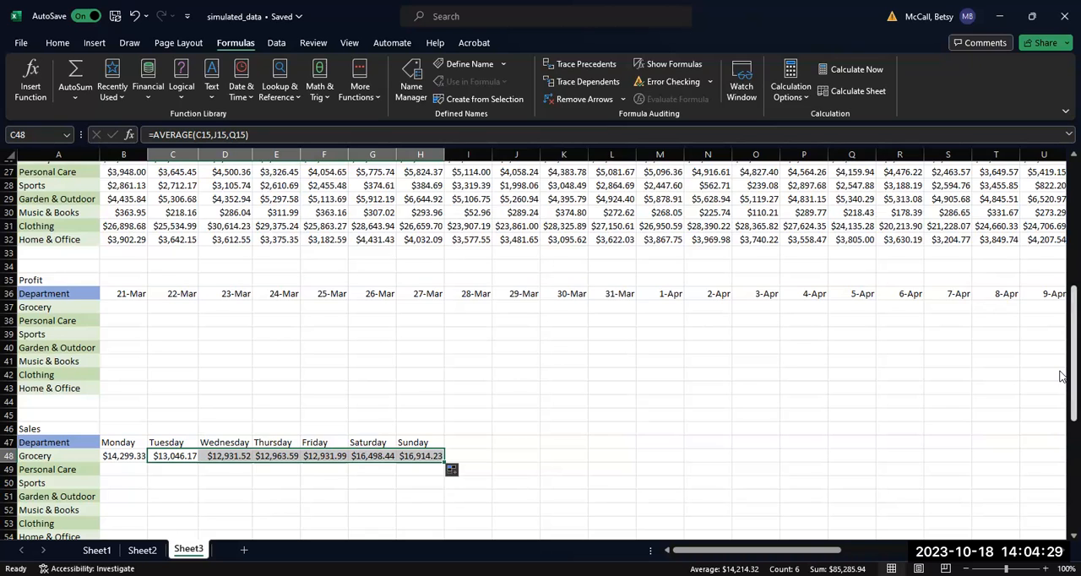
drag(1062, 376, 1061, 429)
click(480, 312)
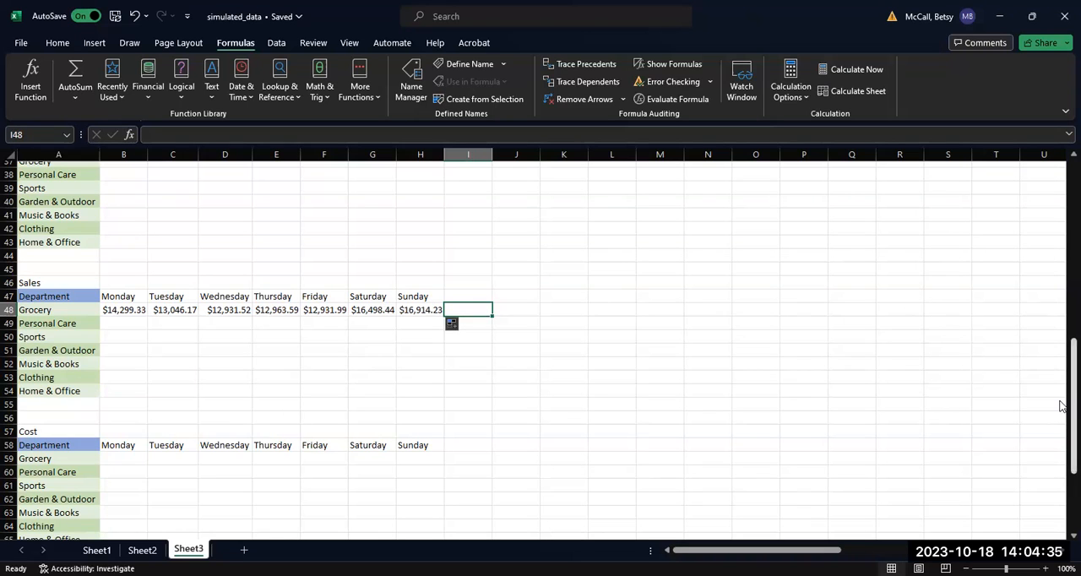
Fill the Grocery weekday sales averages in B48:H48 down through the Home & Office row to H54.
drag(1073, 408, 1063, 222)
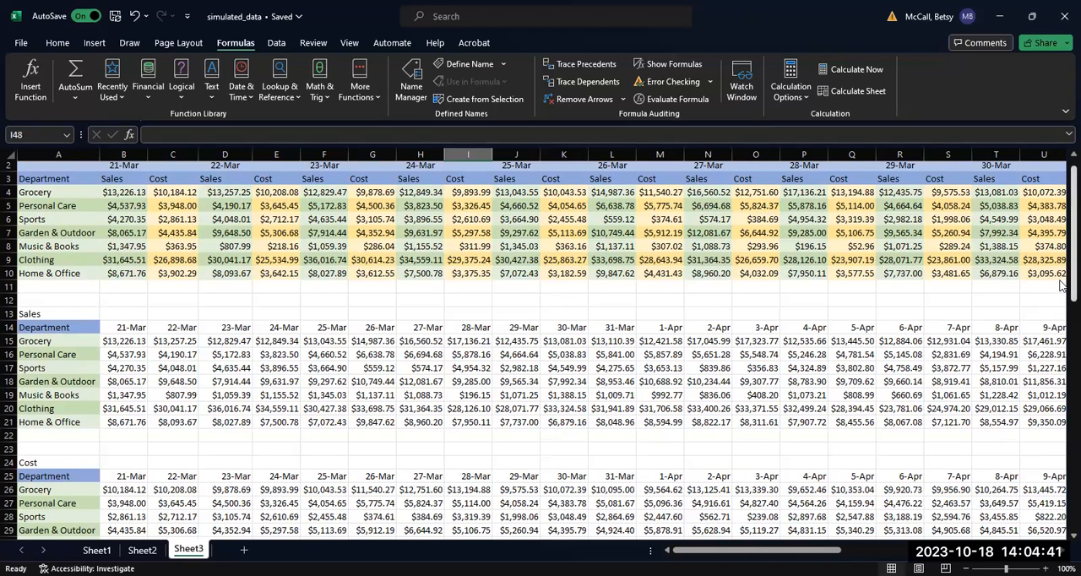
scroll(1062, 284, down, 1)
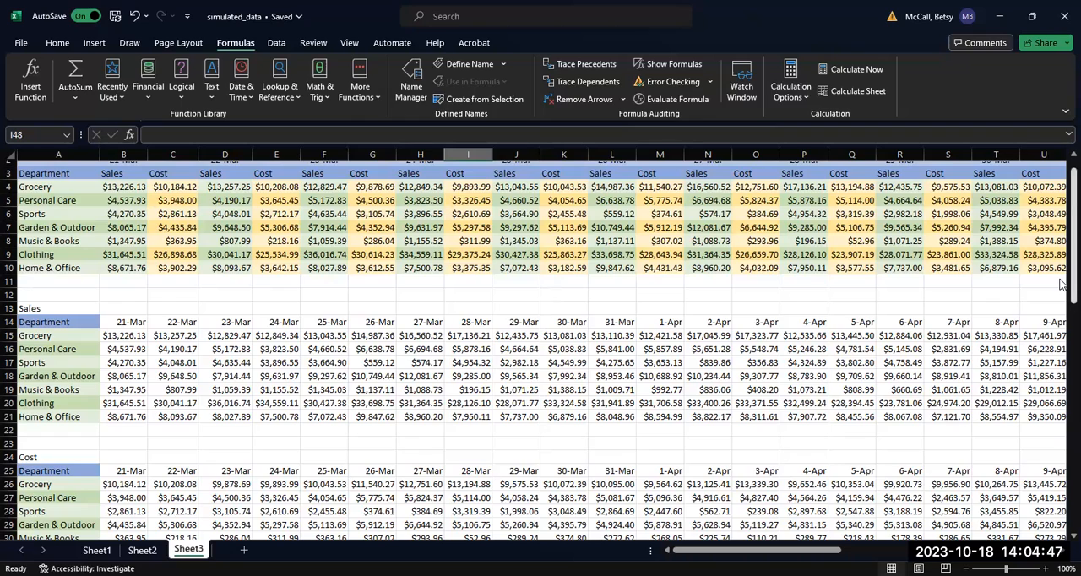
scroll(1062, 285, down, 10)
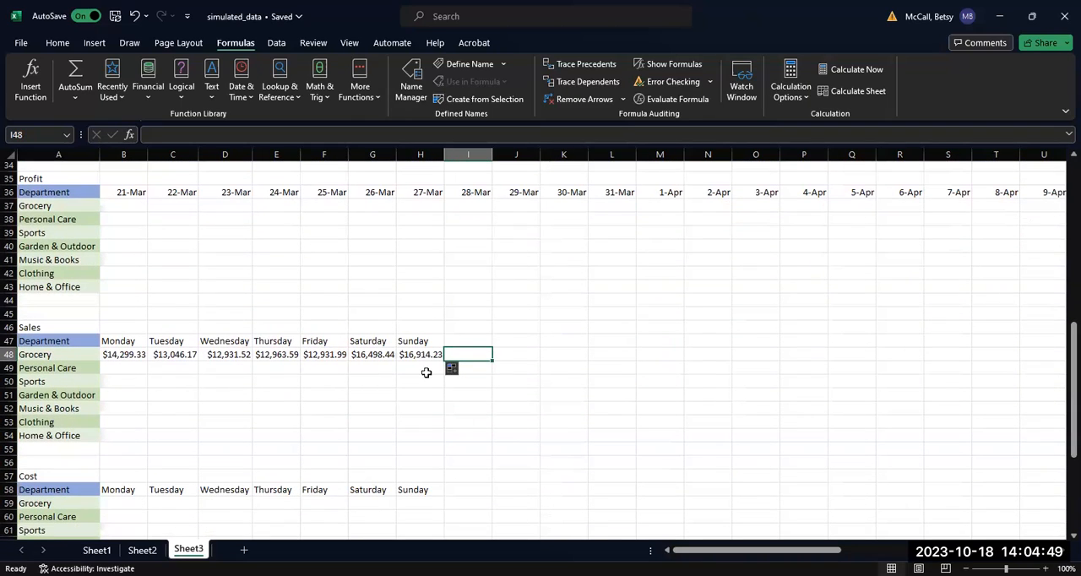
drag(129, 357, 440, 360)
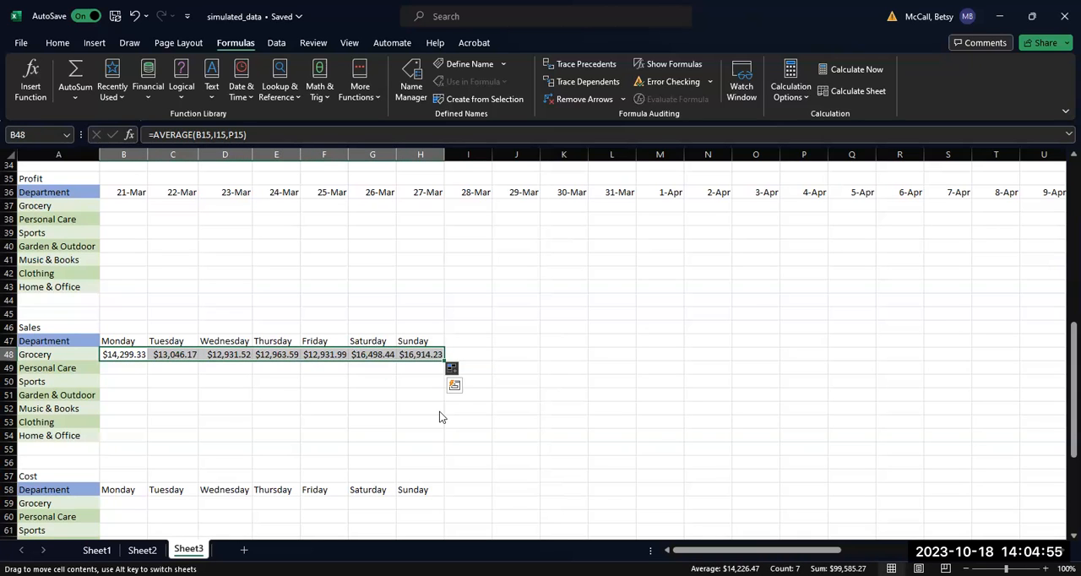
drag(443, 361, 448, 441)
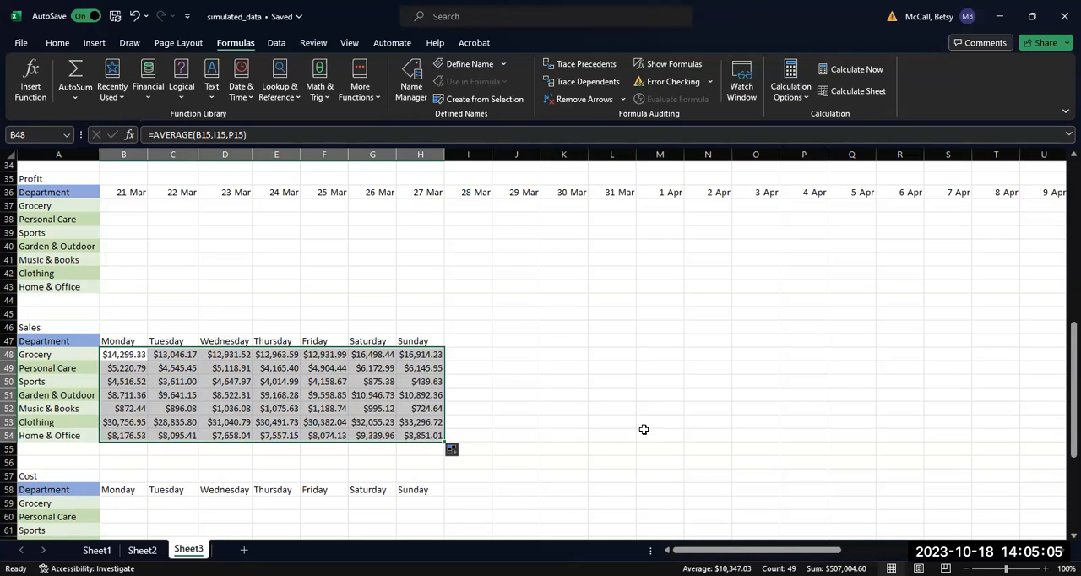
Copy the weekday Sales average formulas in B48:H54 into the weekday Cost table starting at B59.
key(ctrl+c)
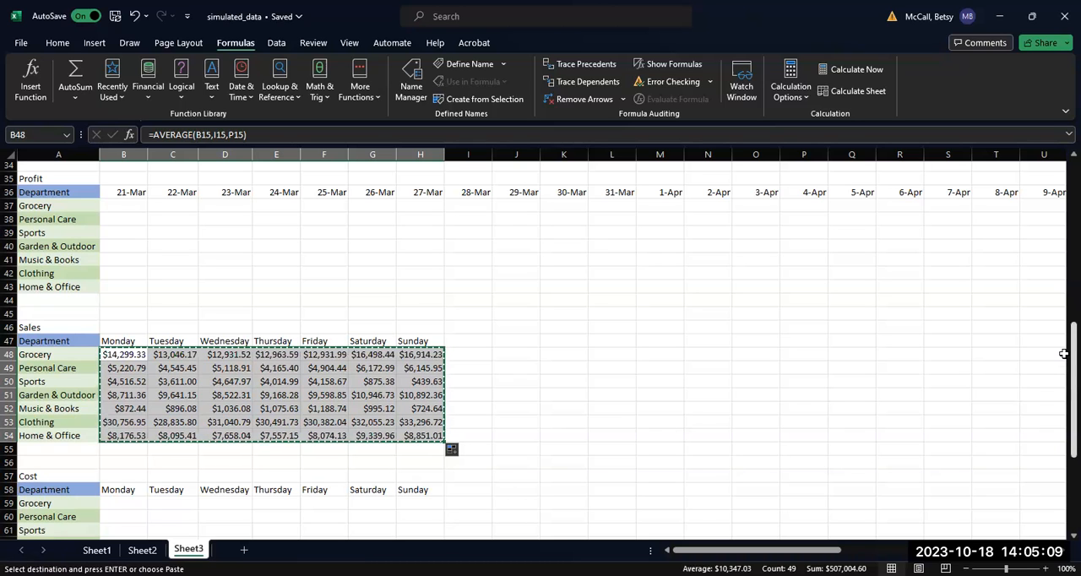
scroll(113, 315, down, 4)
click(131, 322)
key(ctrl+v)
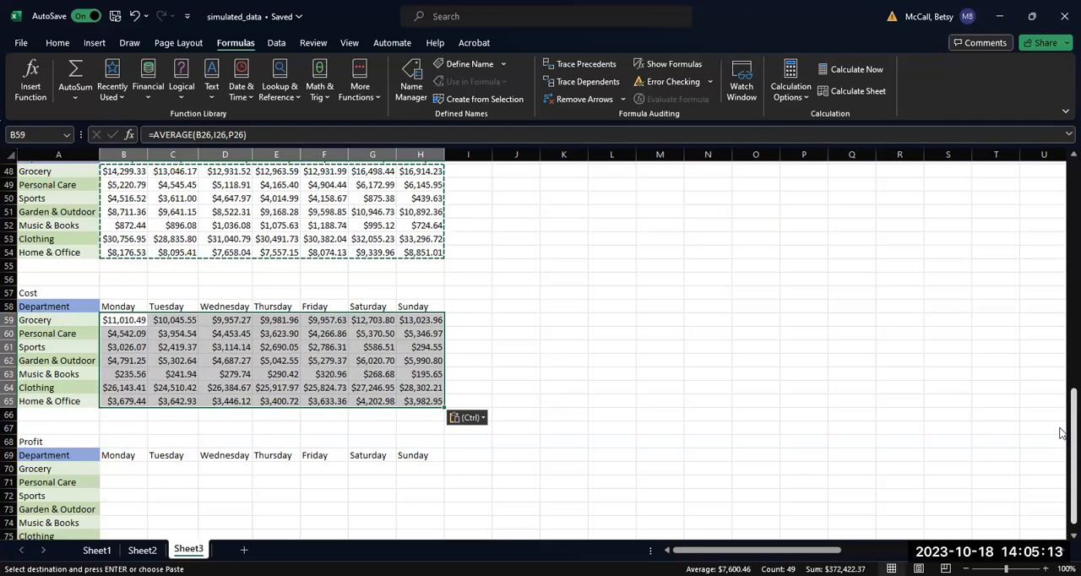
Inspect which daily Cost cells the Monday Grocery average formula in B59 references, leaving the formula as it is.
scroll(1061, 433, up, 1)
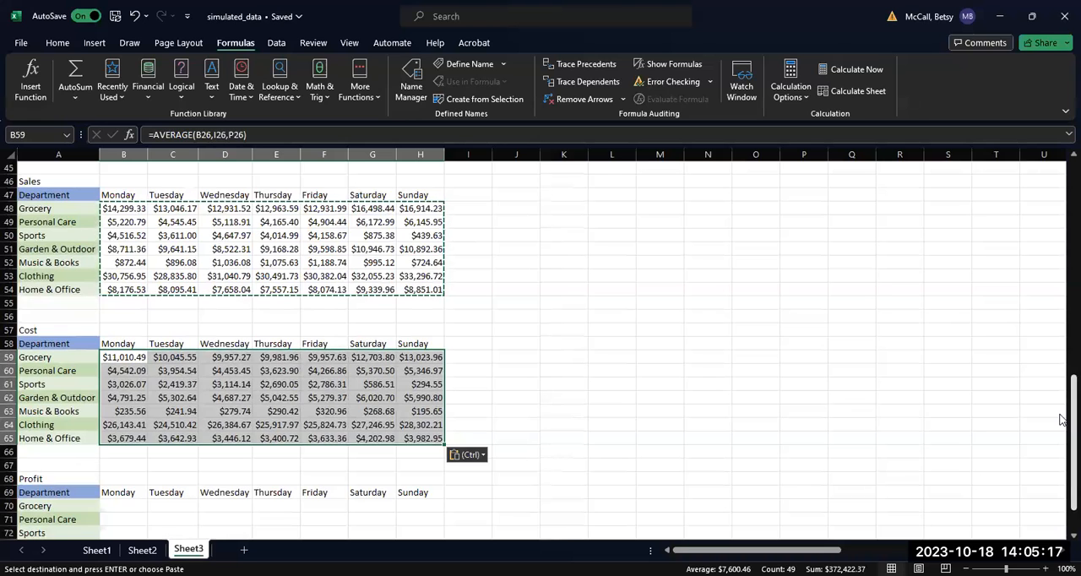
click(115, 357)
double_click(115, 357)
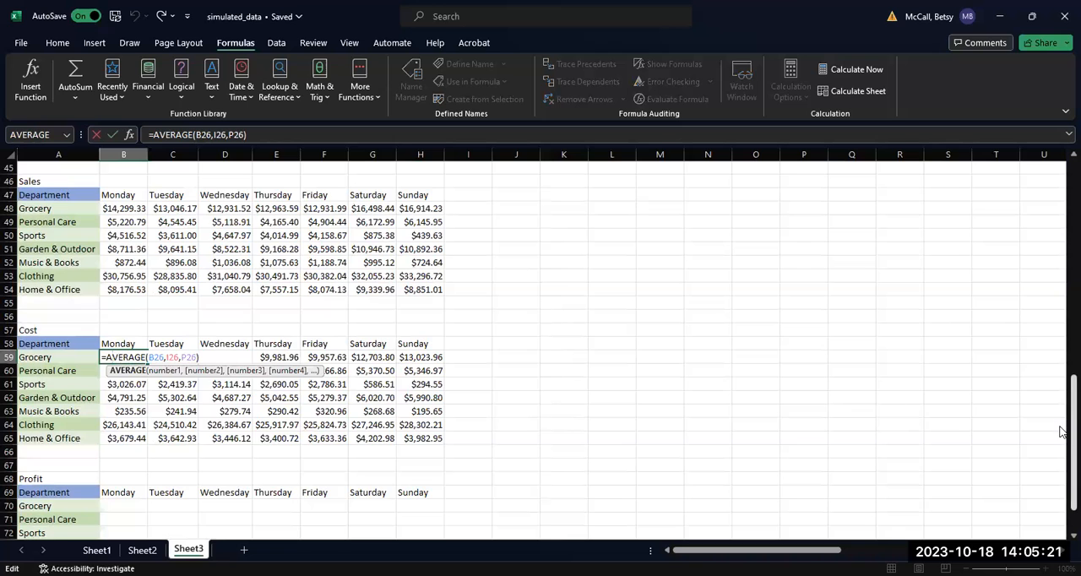
drag(1071, 432, 1071, 313)
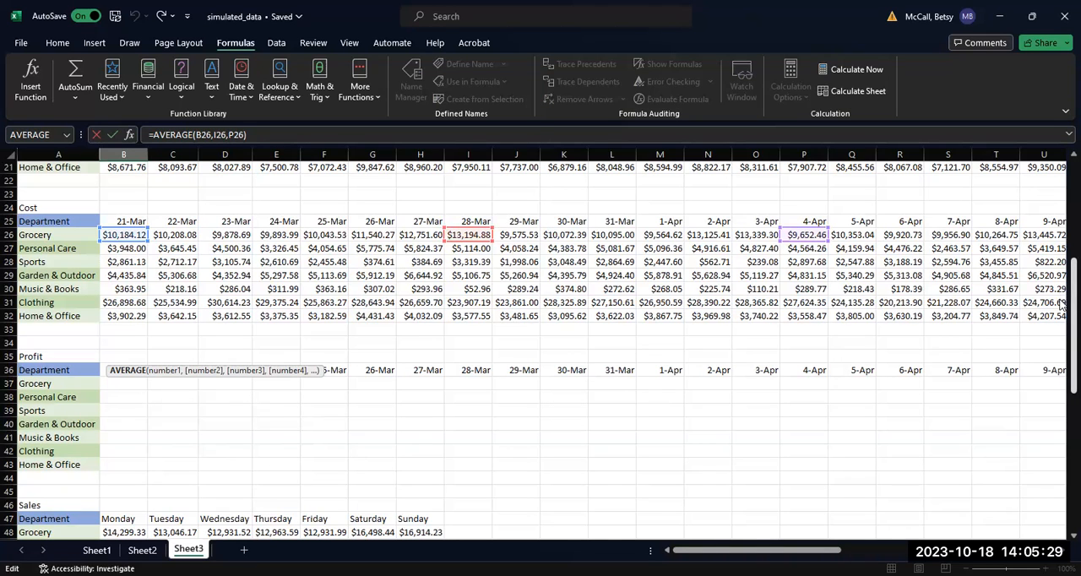
drag(1062, 304, 477, 394)
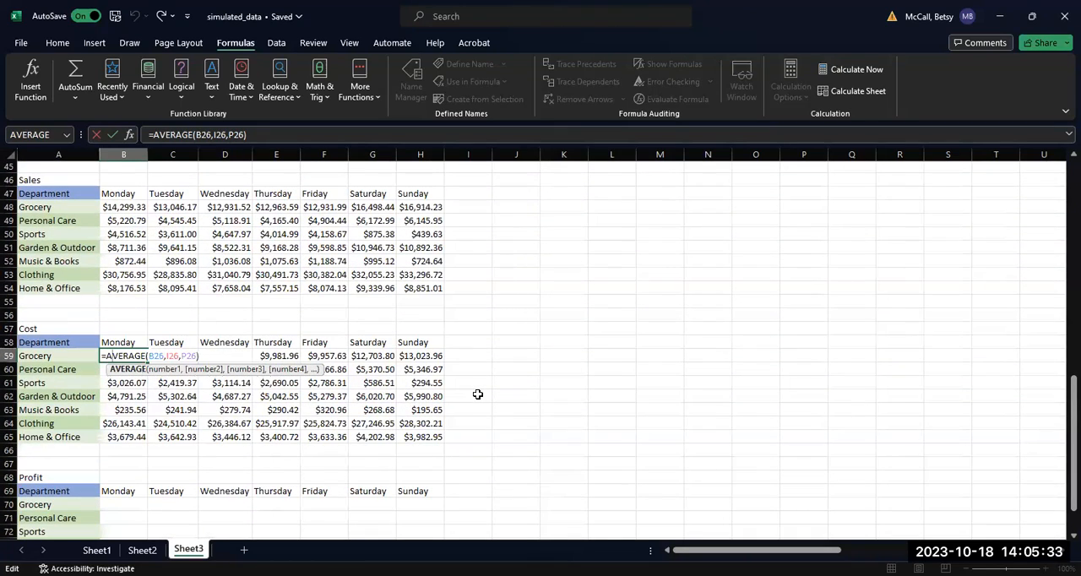
key(Return)
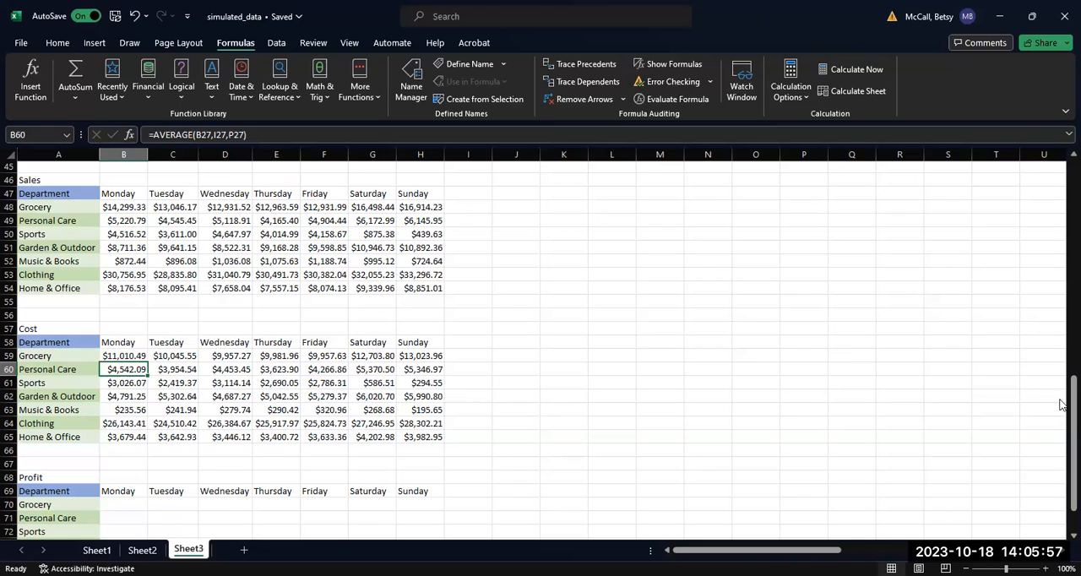
mouse_move(1060, 417)
mouse_down()
mouse_move(1062, 402)
mouse_move(1063, 416)
mouse_up()
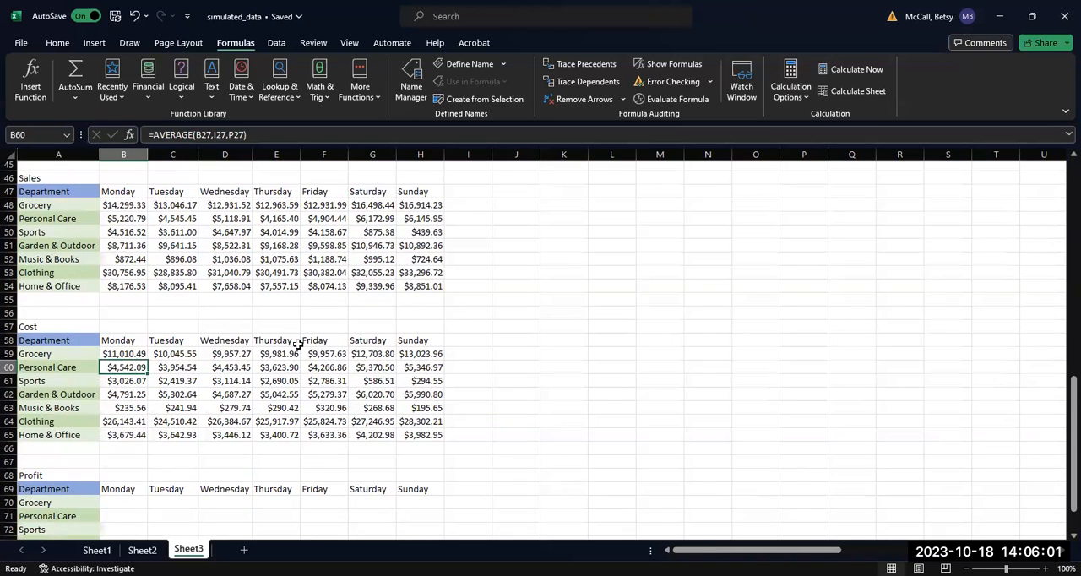